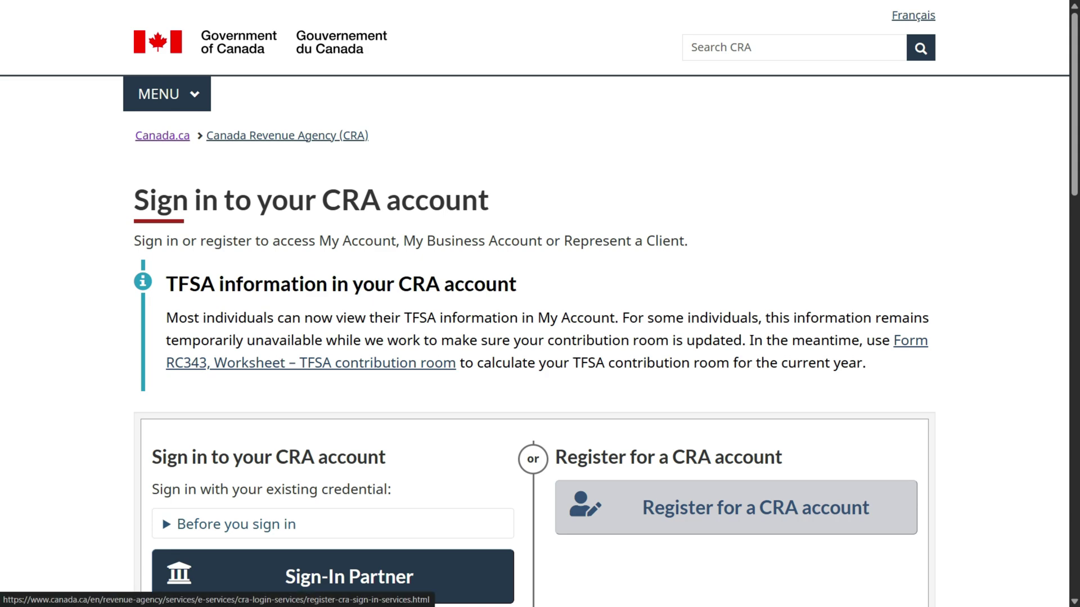
Sign in to the CRA account with the CRA user ID and password method and continue past the security options page
scroll(348, 450, down, 3)
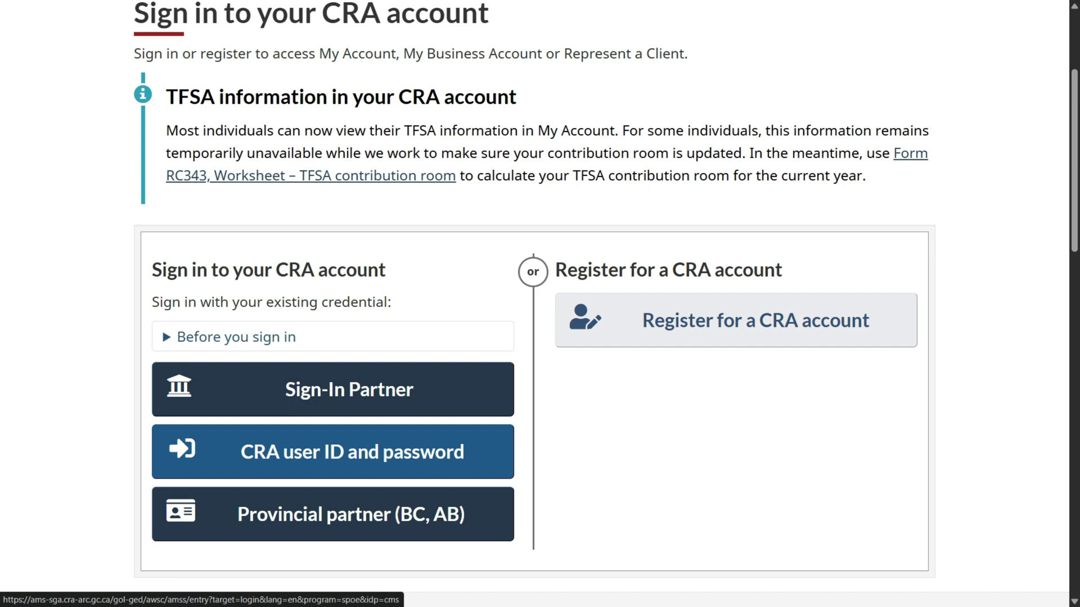
click(352, 452)
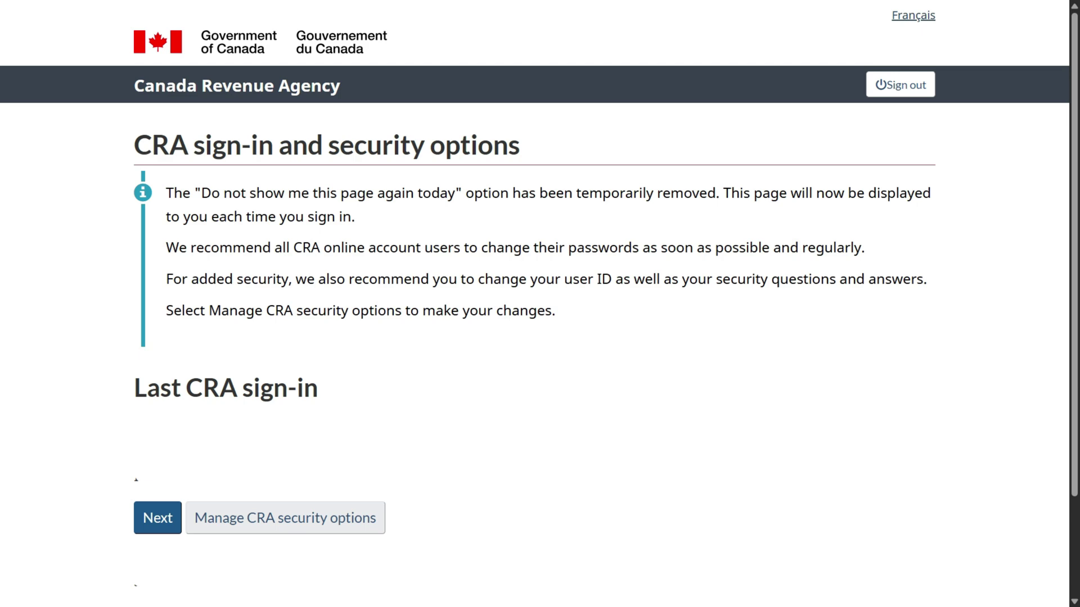
click(158, 517)
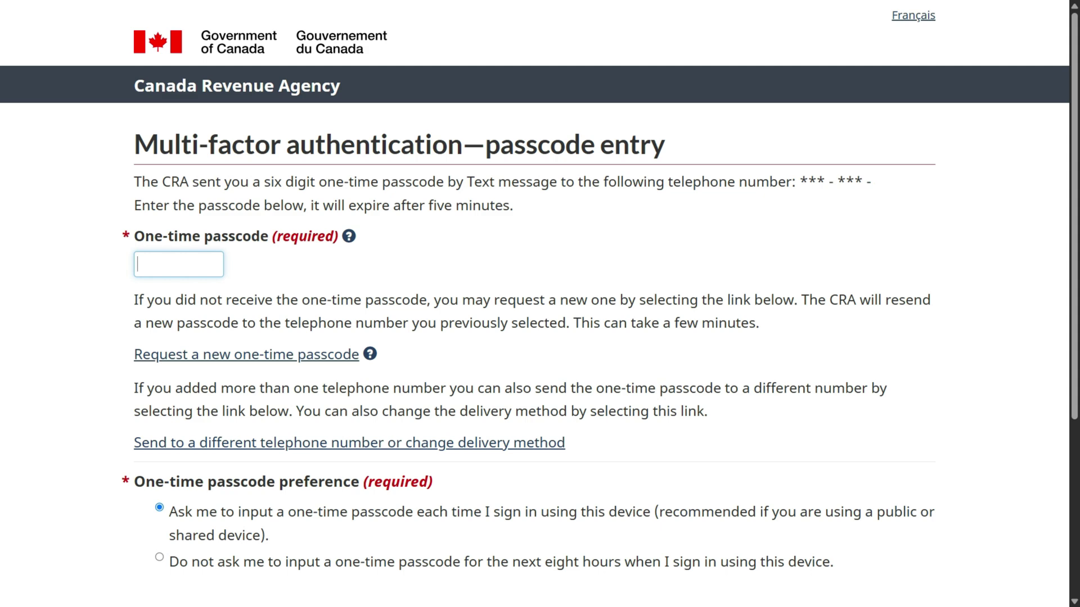
scroll(540, 304, down, 5)
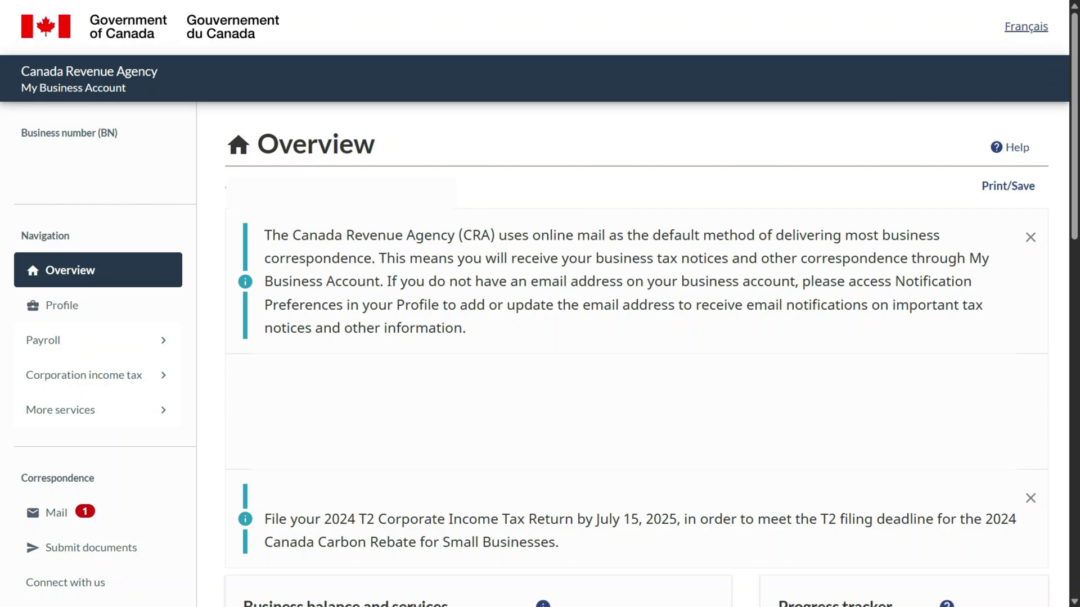
Review the outstanding returns, total amount owing and progress tracker on the business account overview
scroll(540, 337, down, 9)
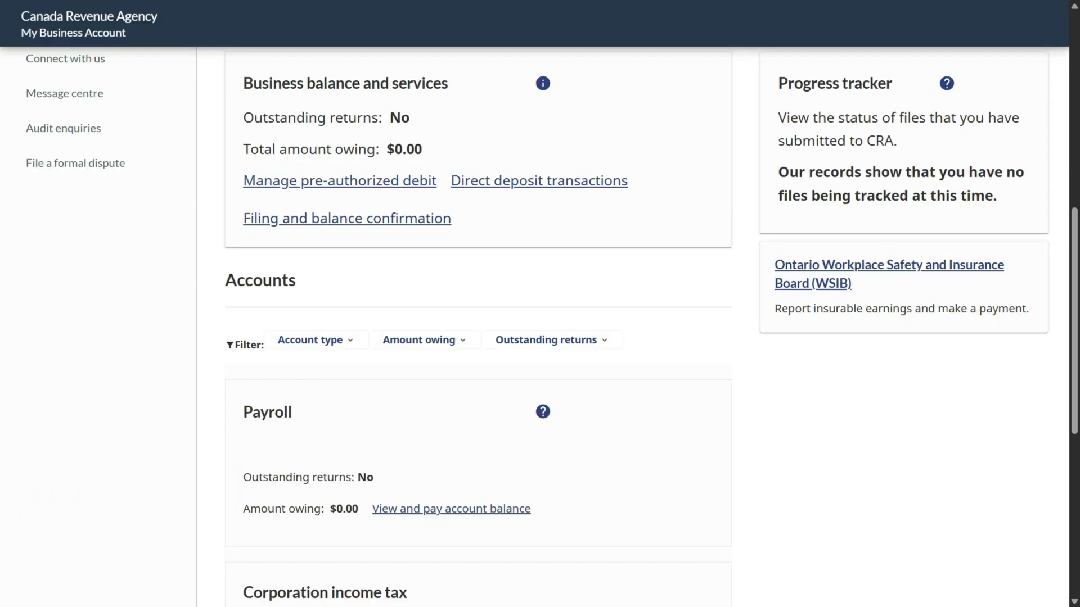
drag(390, 118, 410, 118)
click(410, 119)
double_click(408, 150)
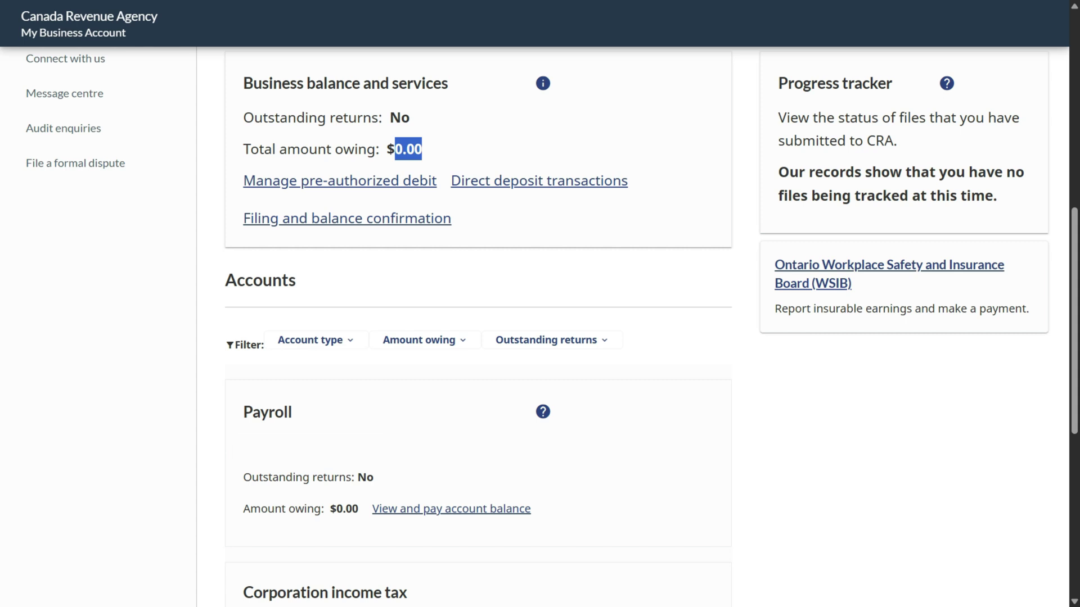
drag(779, 172, 997, 196)
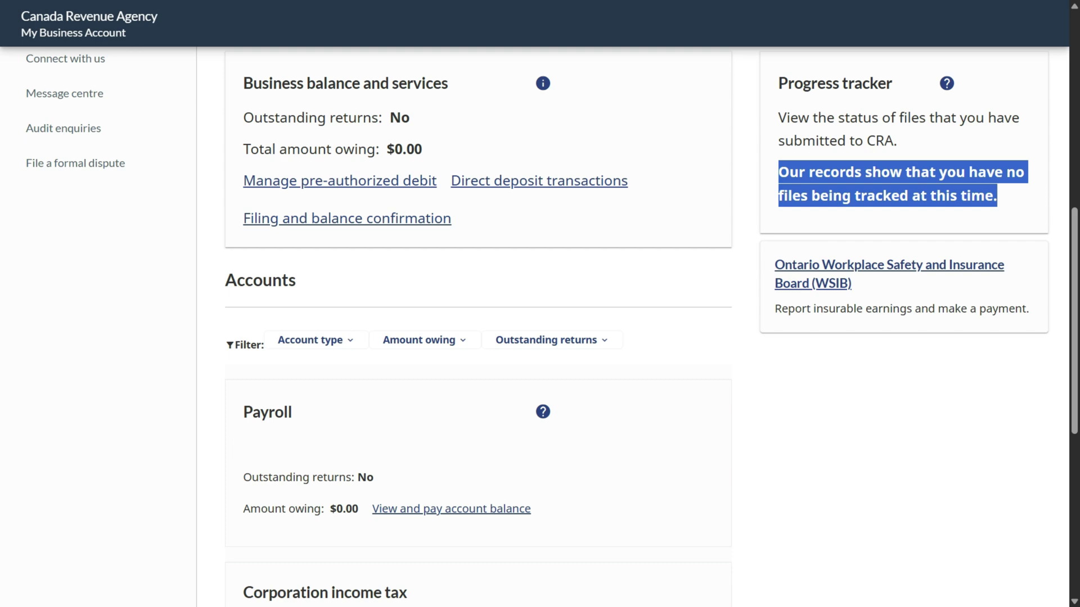
scroll(96, 340, up, 9)
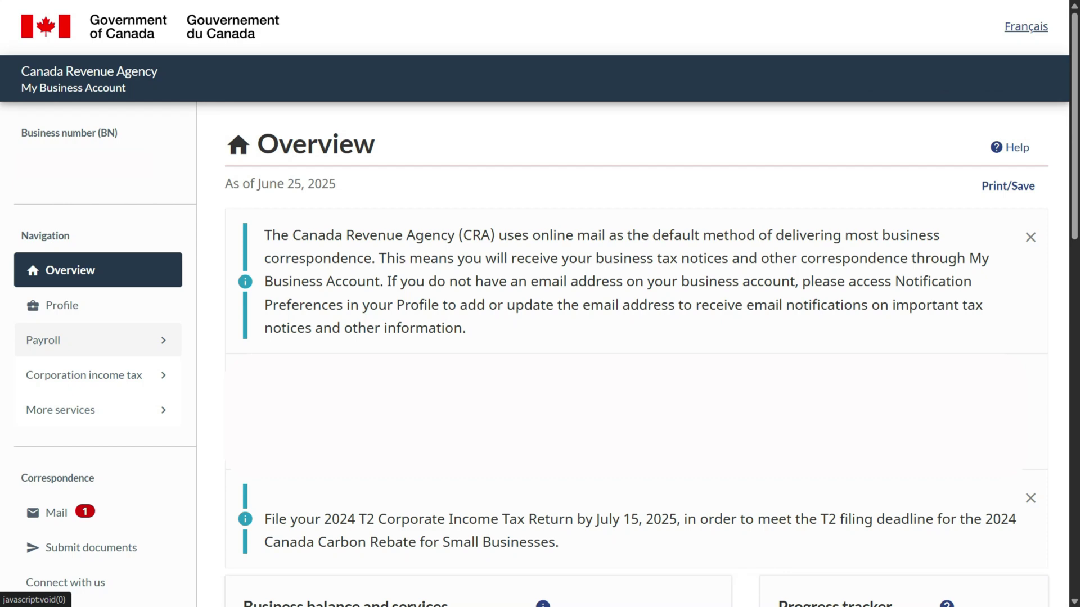
Open the overview of the RP0001 payroll account
click(96, 340)
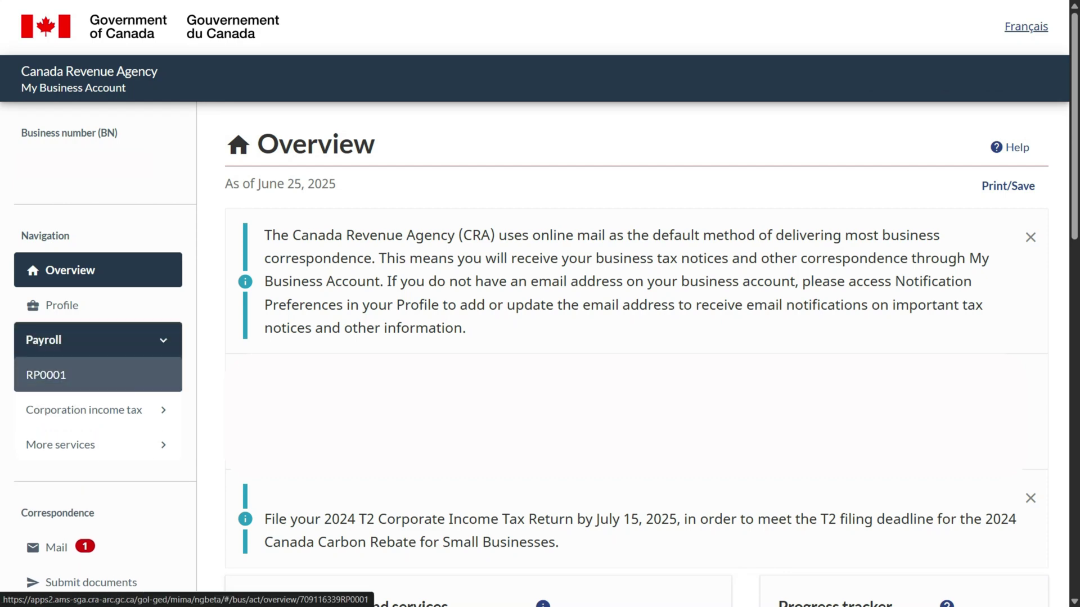
click(46, 375)
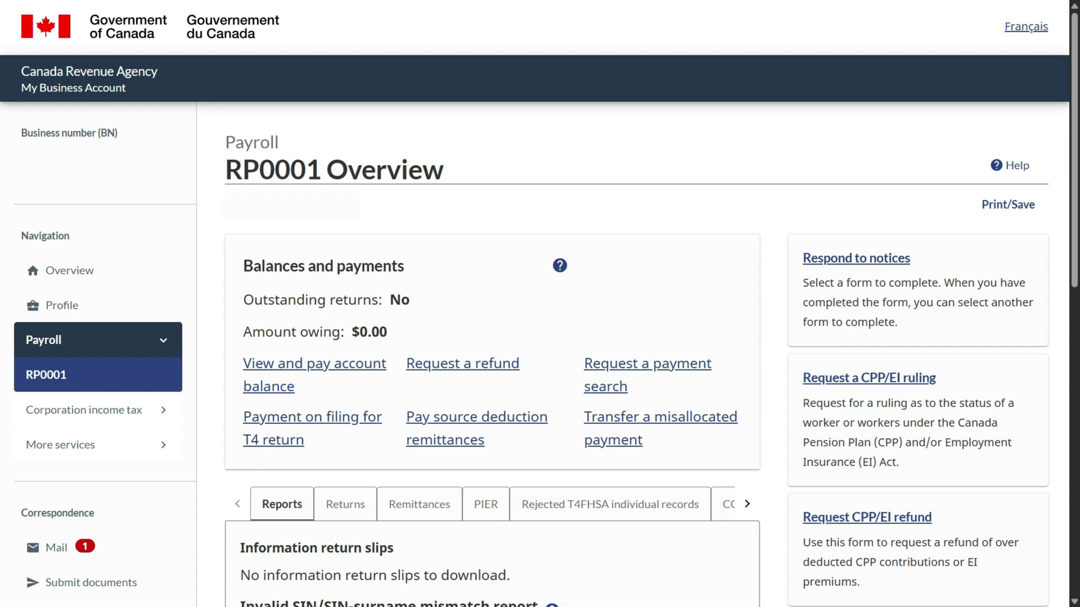
drag(225, 143, 279, 142)
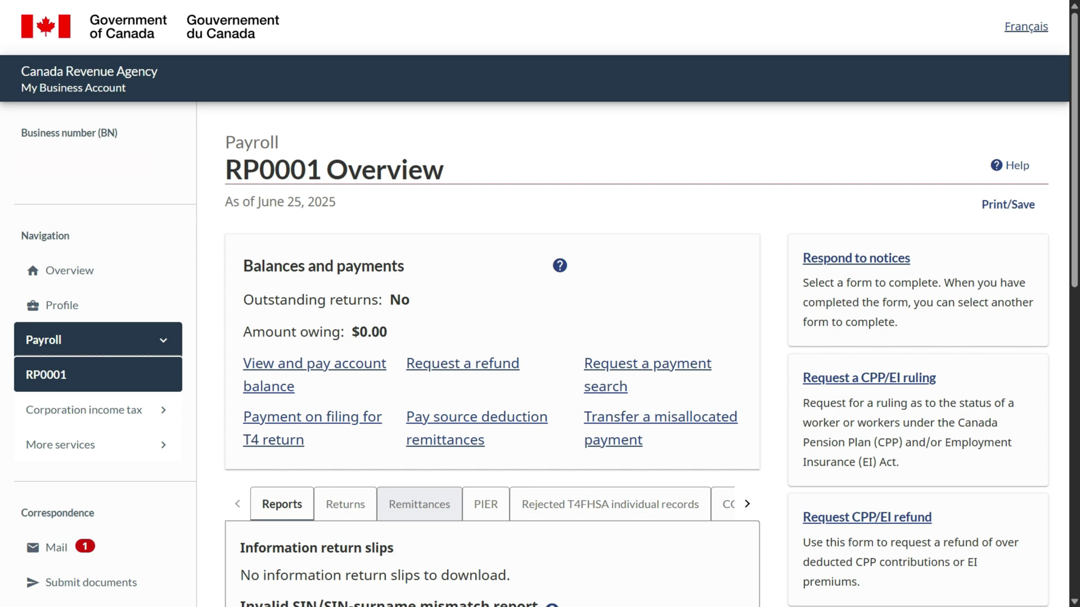
Show the payroll account's remittance information and read when remittances are due
click(419, 505)
drag(240, 66, 656, 65)
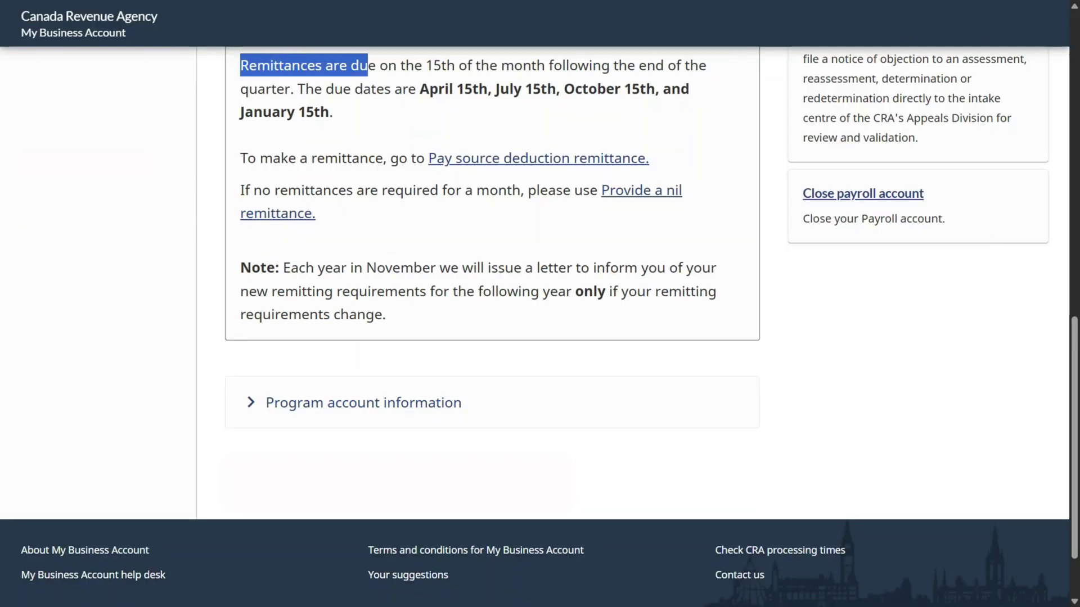
click(655, 65)
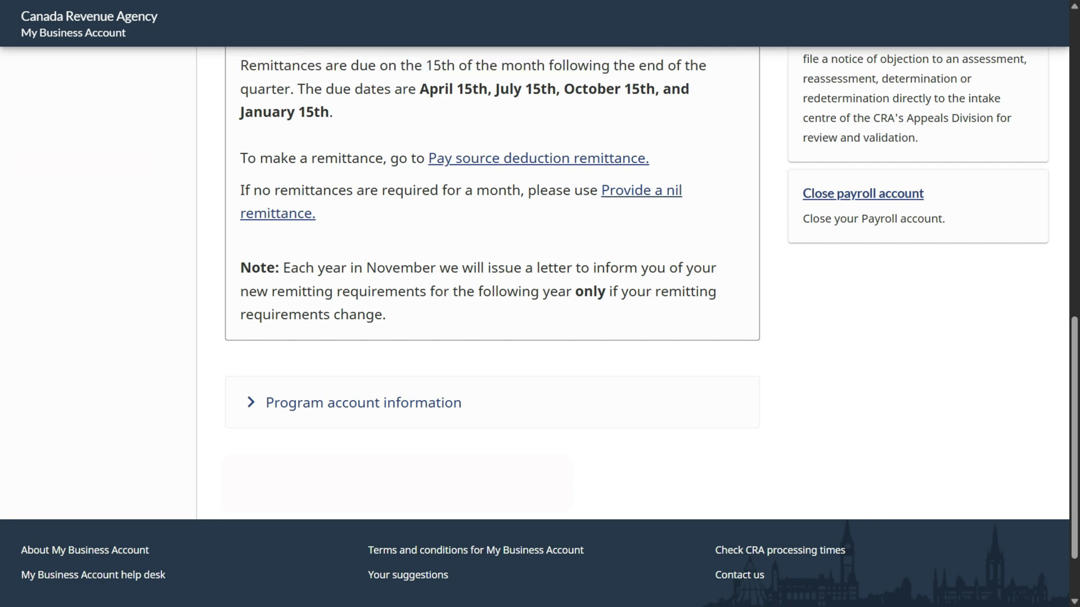
drag(294, 89, 333, 112)
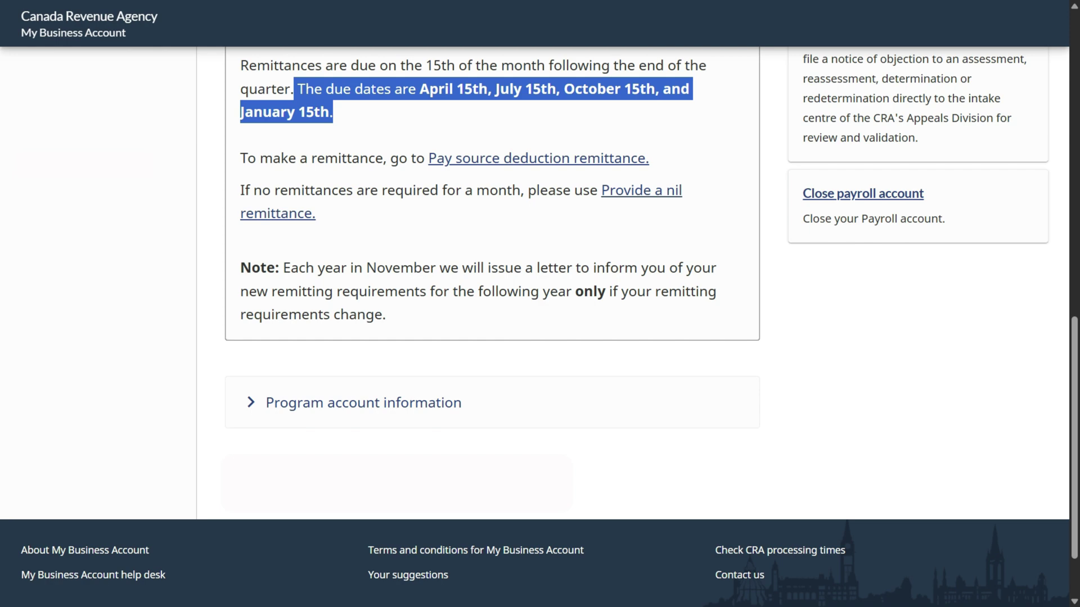
click(360, 118)
scroll(492, 281, up, 1)
scroll(492, 281, down, 1)
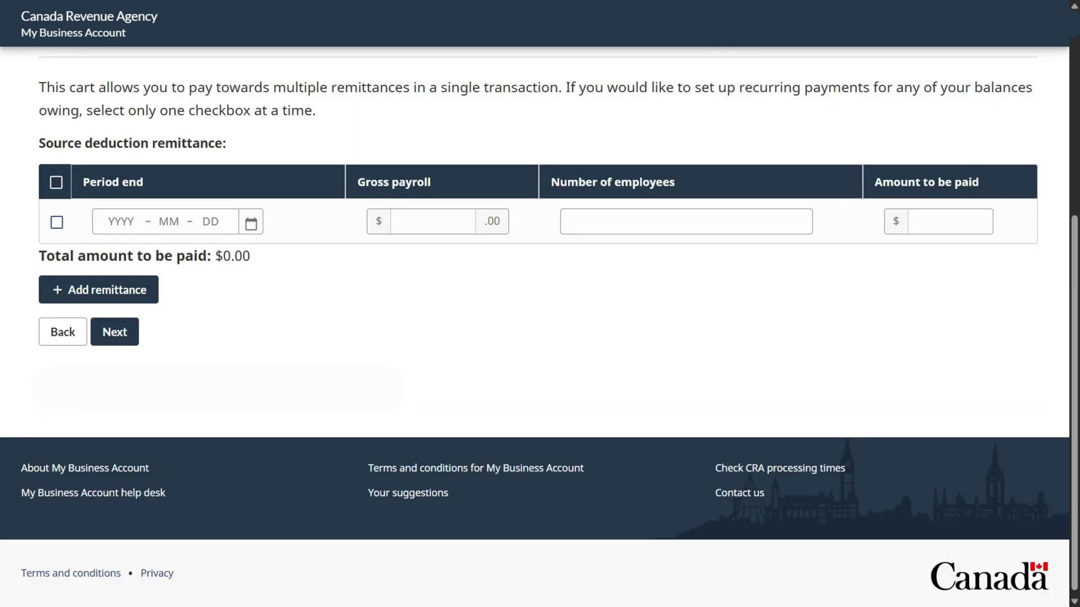
Submit a source deduction remittance for period end 2025-05-30 with gross payroll 12,000, 1 employee and 3,706.00 to be paid, selecting its checkbox
drag(45, 143, 227, 144)
click(228, 155)
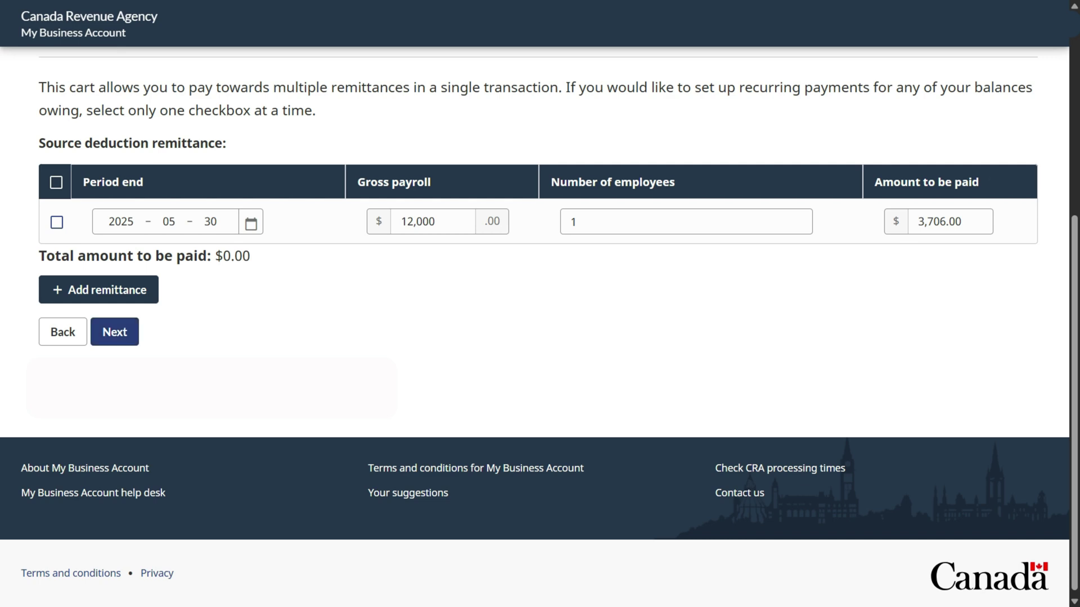
click(114, 332)
click(57, 275)
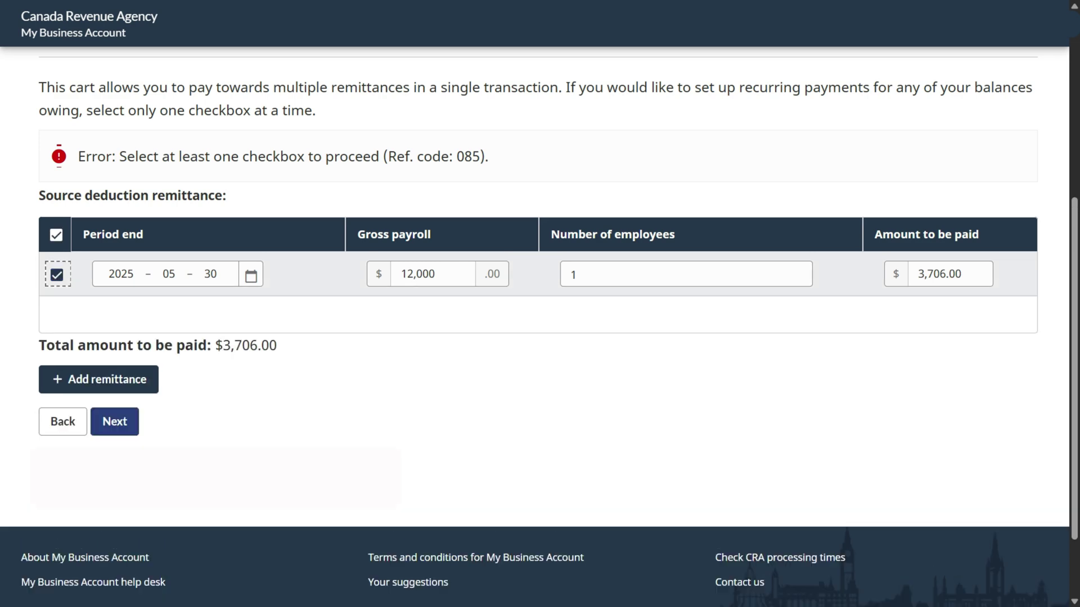
click(114, 422)
Expand the available payment options and read the credit card restriction and the debit card, chequing account and Canada Post QR code choices
drag(29, 185, 230, 184)
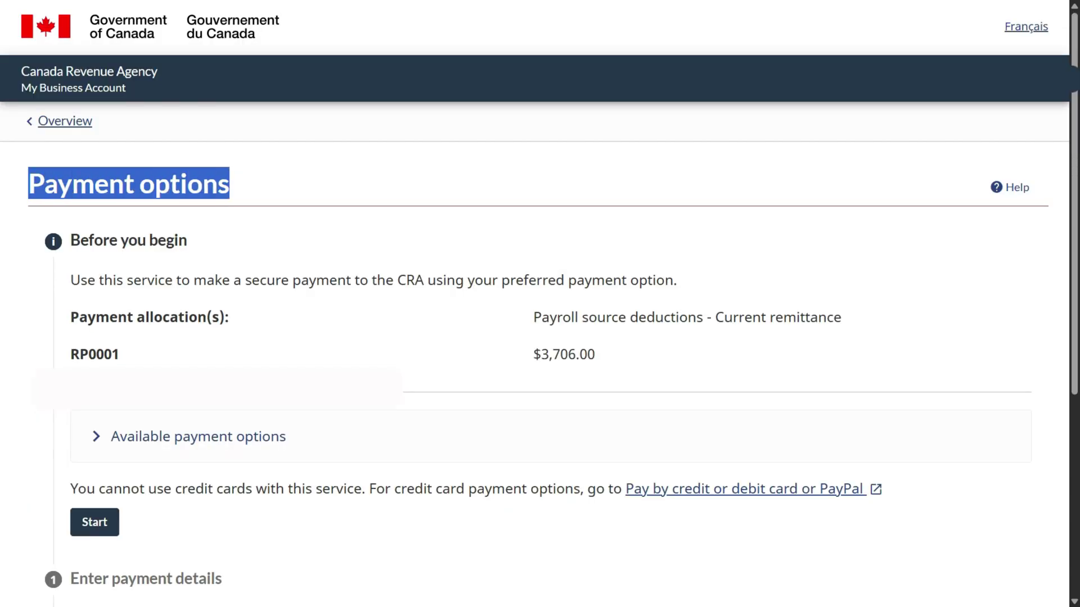
click(239, 184)
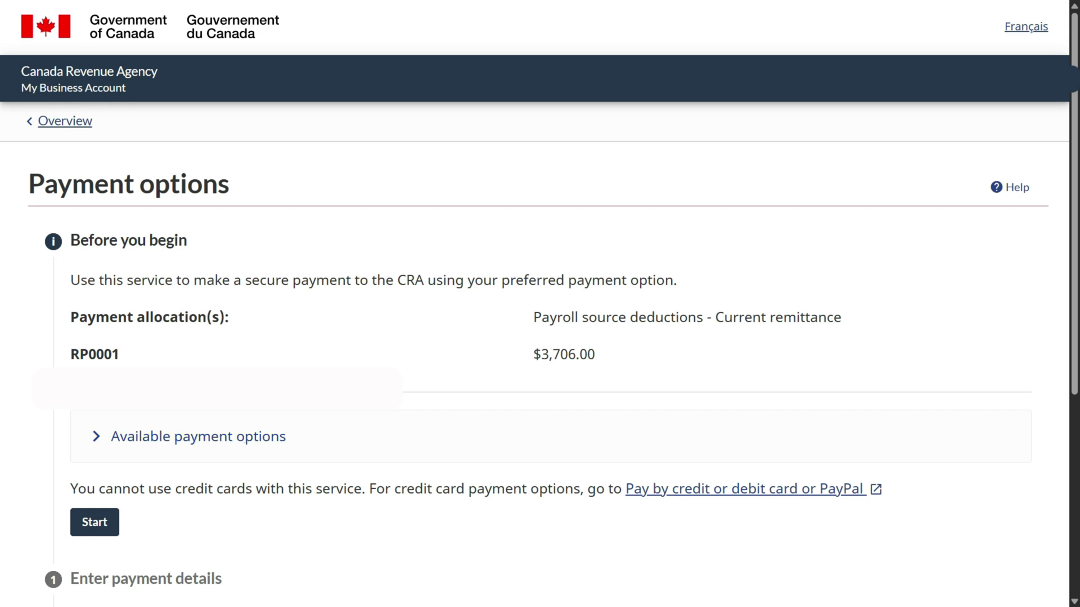
drag(157, 489, 362, 489)
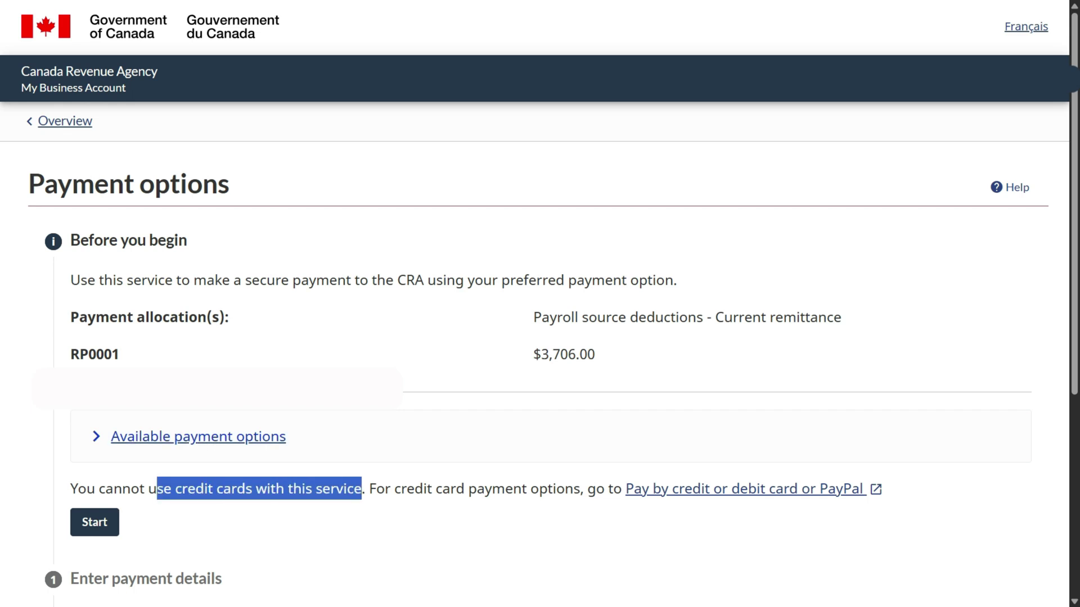
click(198, 437)
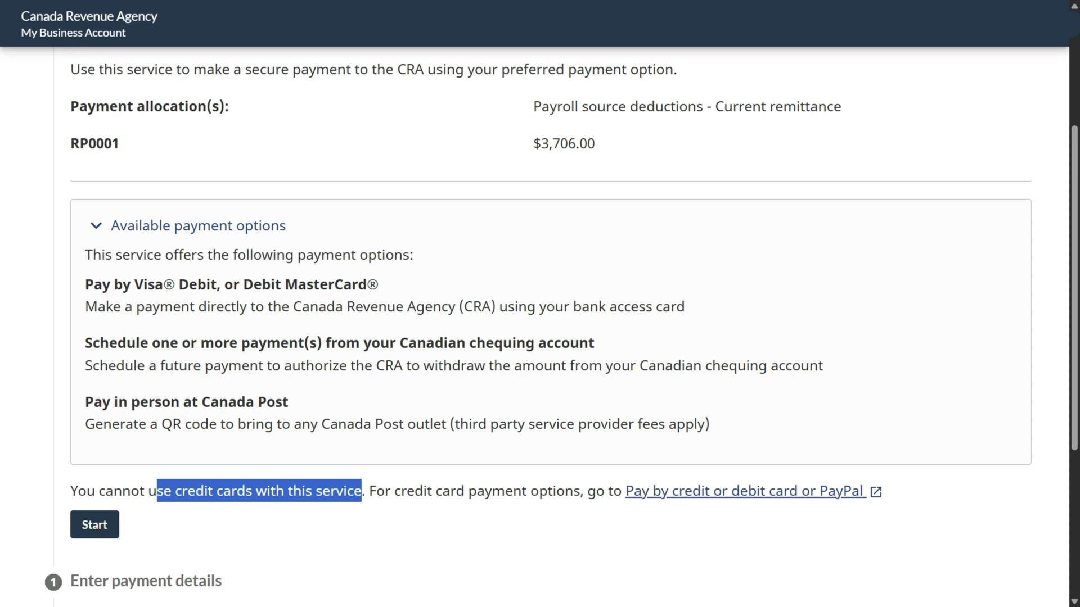
click(259, 491)
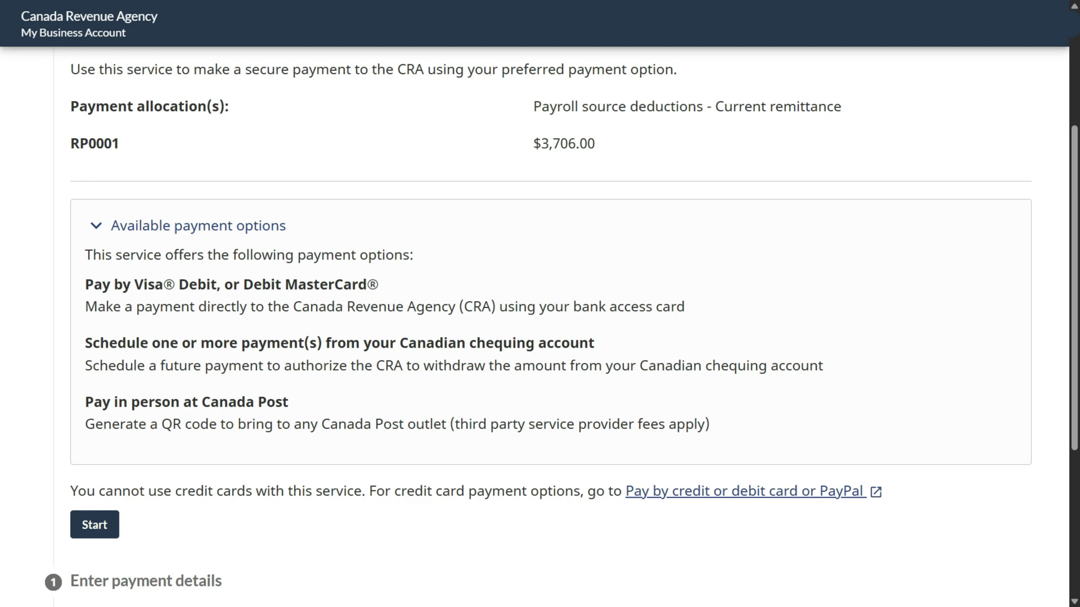
drag(162, 425, 217, 425)
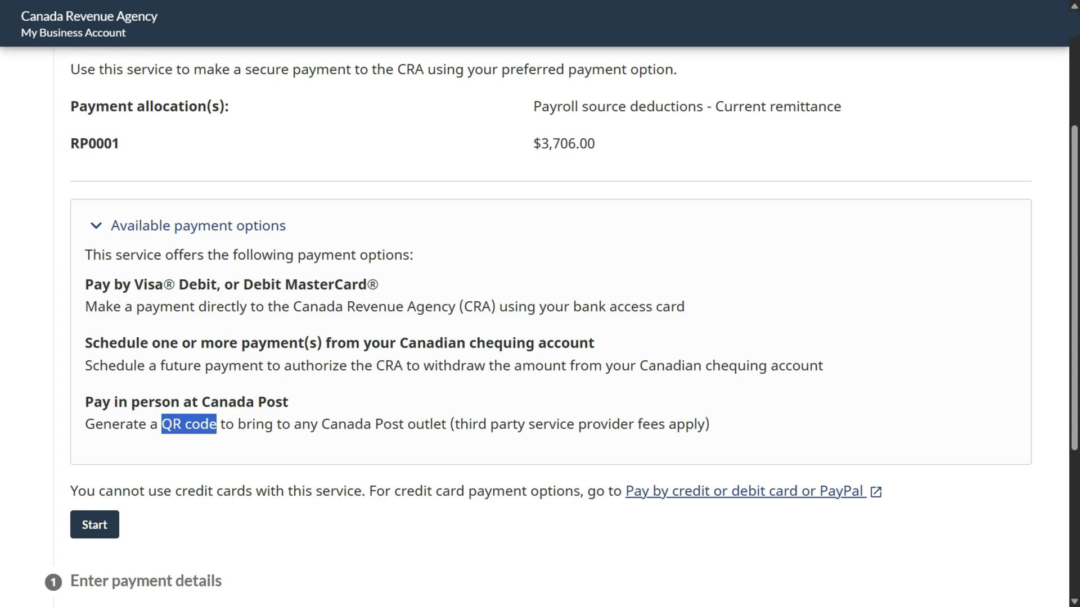
drag(244, 285, 378, 285)
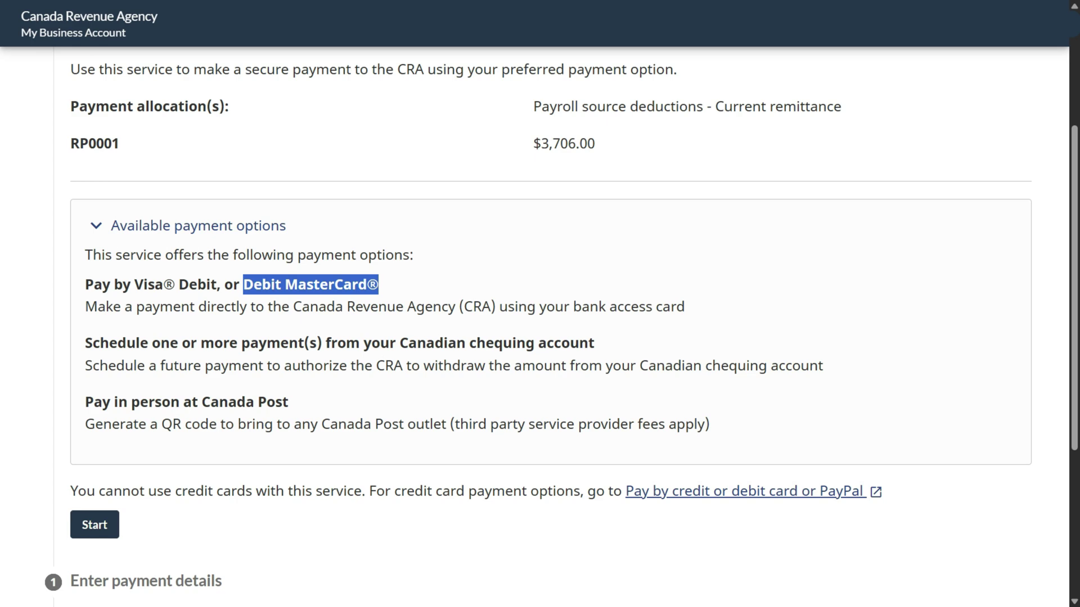
click(378, 285)
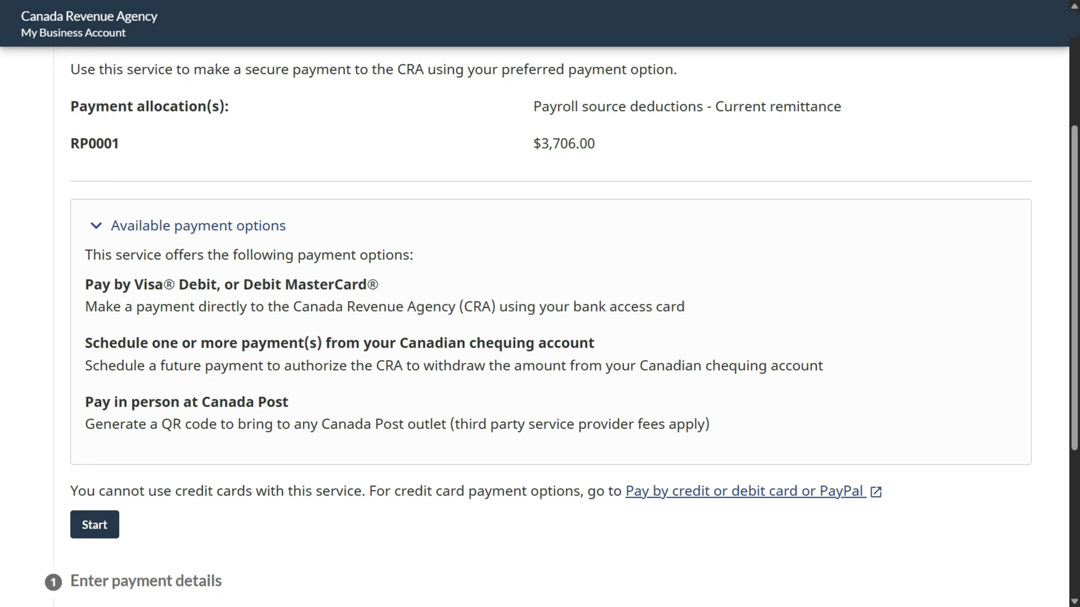
drag(426, 343, 602, 365)
click(602, 365)
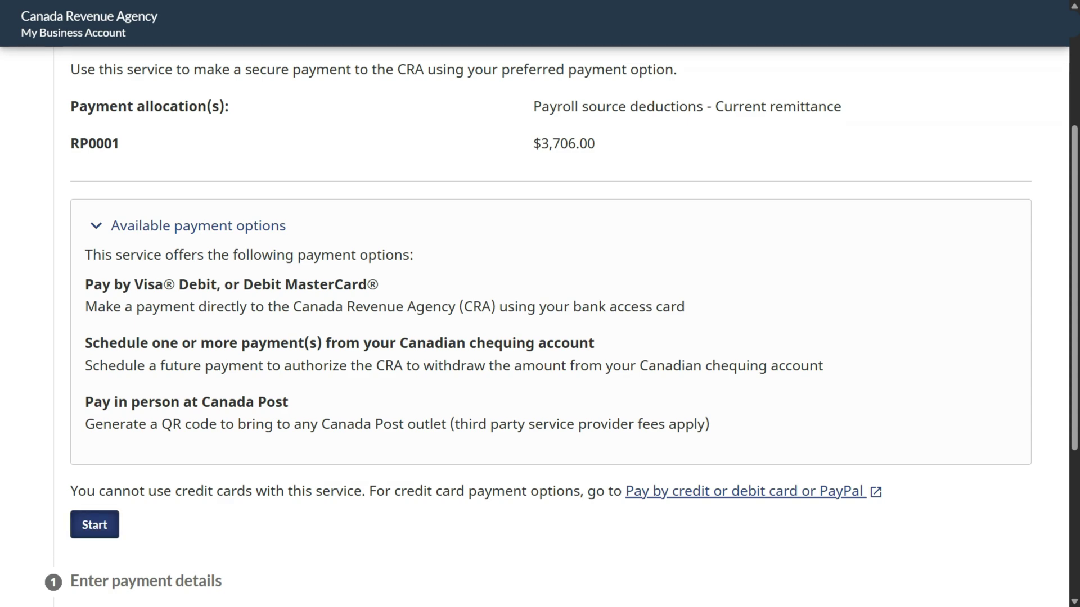
Start the payment and read the note about Interac Debit cards
click(95, 525)
drag(152, 167, 354, 191)
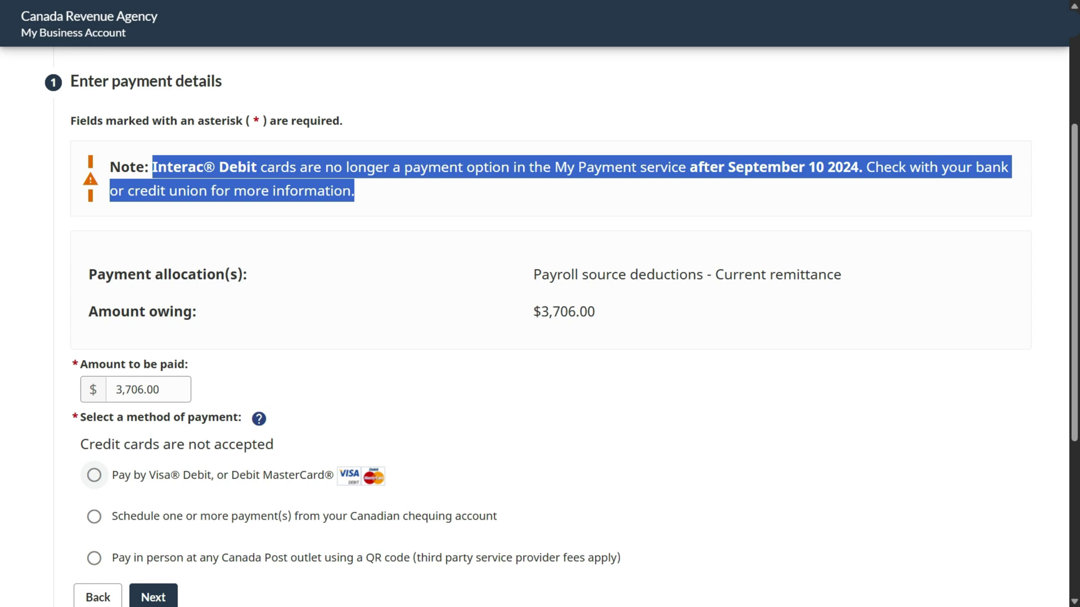
Choose Visa Debit or Debit MasterCard as the payment method and view the card payment form and its time limit
click(94, 476)
scroll(94, 475, down, 2)
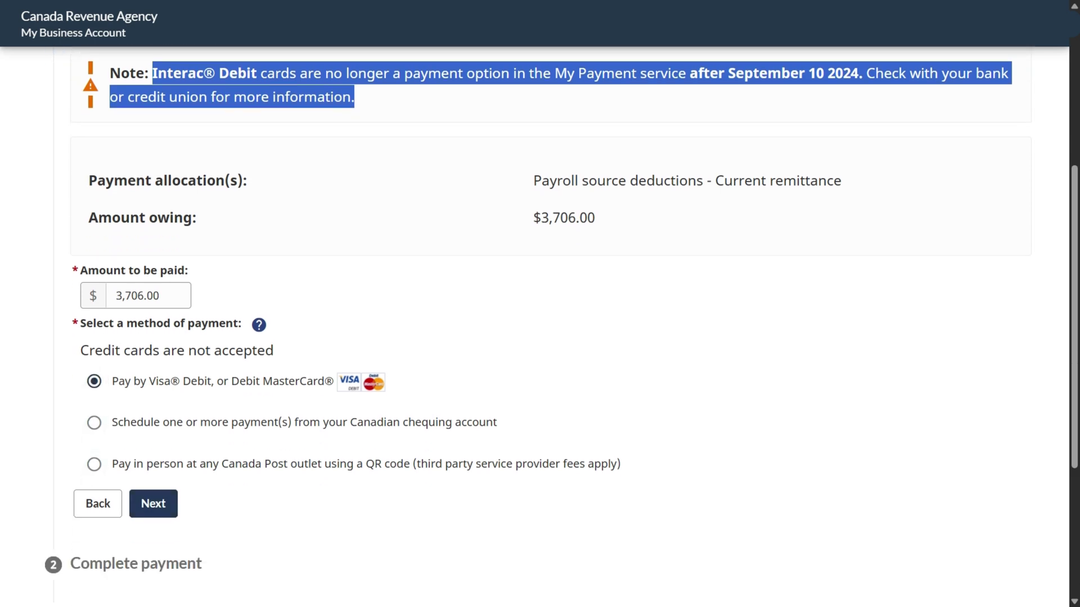
click(153, 504)
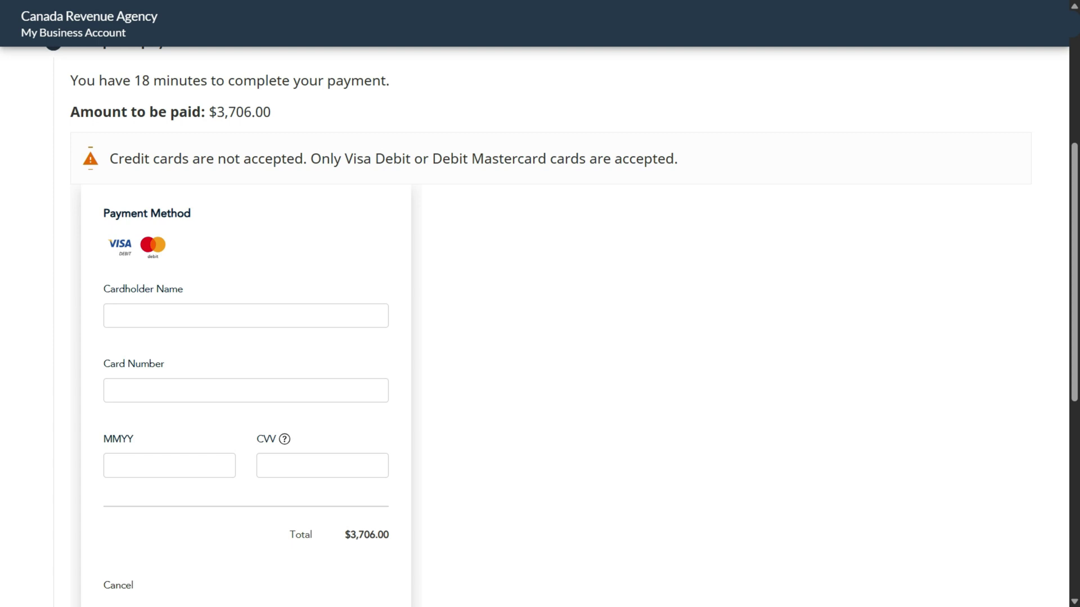
drag(131, 80, 386, 80)
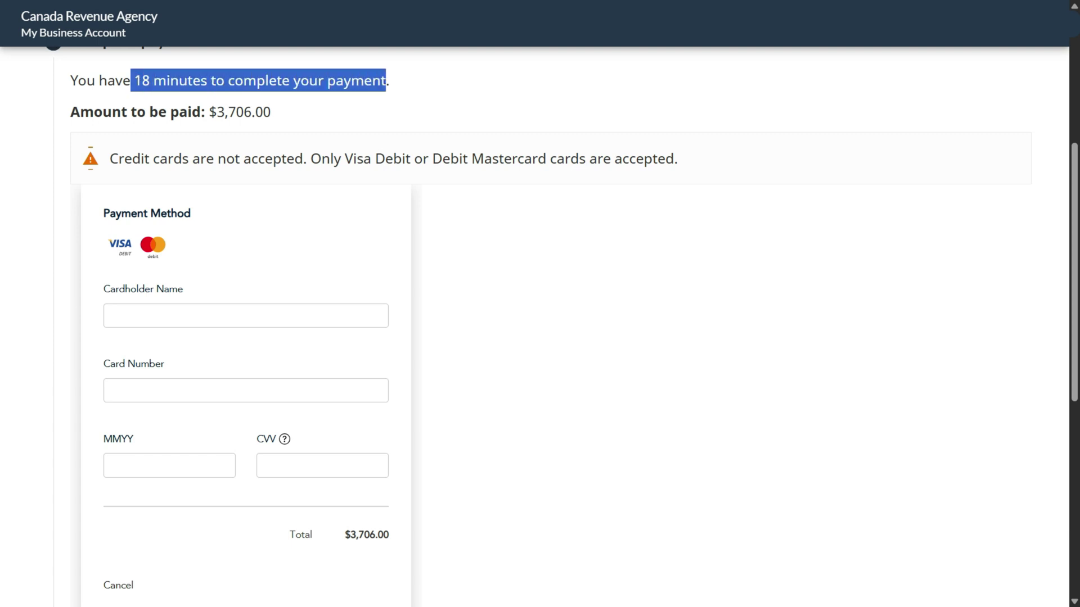
scroll(540, 326, down, 2)
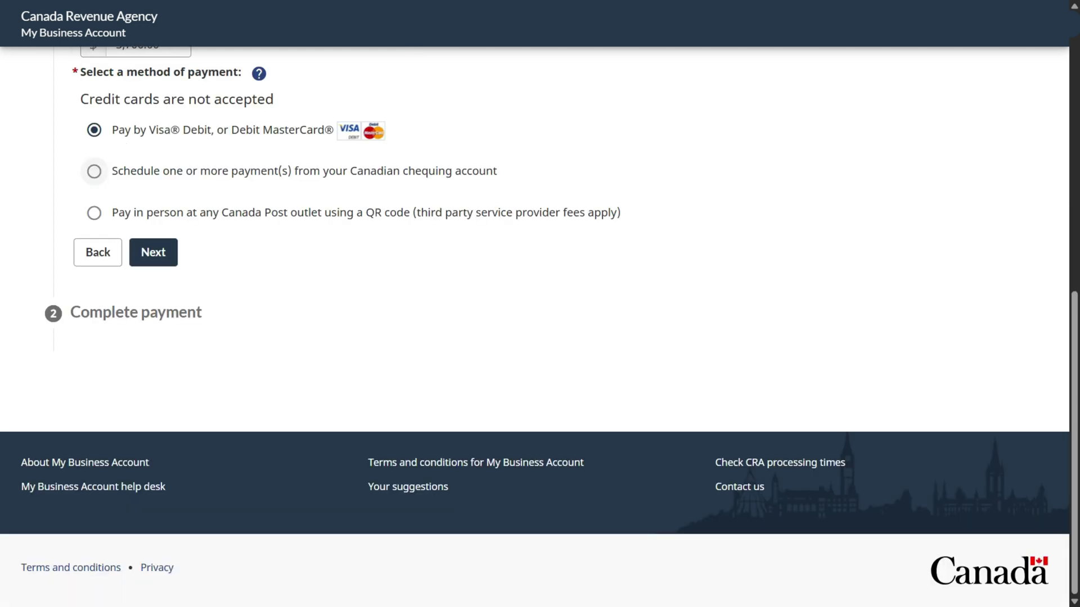
Choose scheduled payment from a Canadian chequing account, continue to the pre-authorized debit agreement, and view the payment frequency choices
click(94, 171)
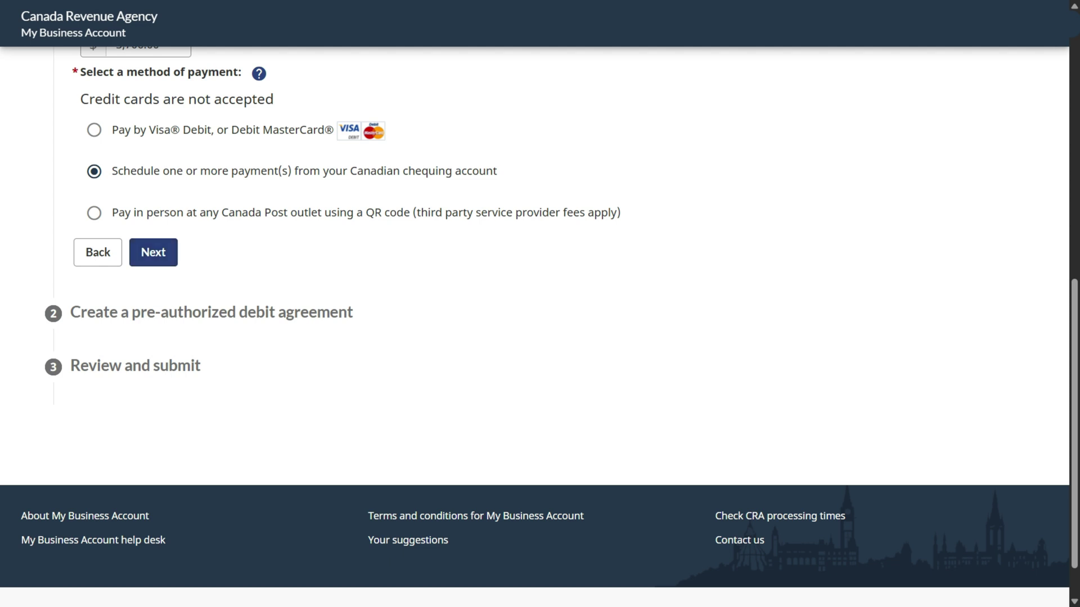
click(153, 253)
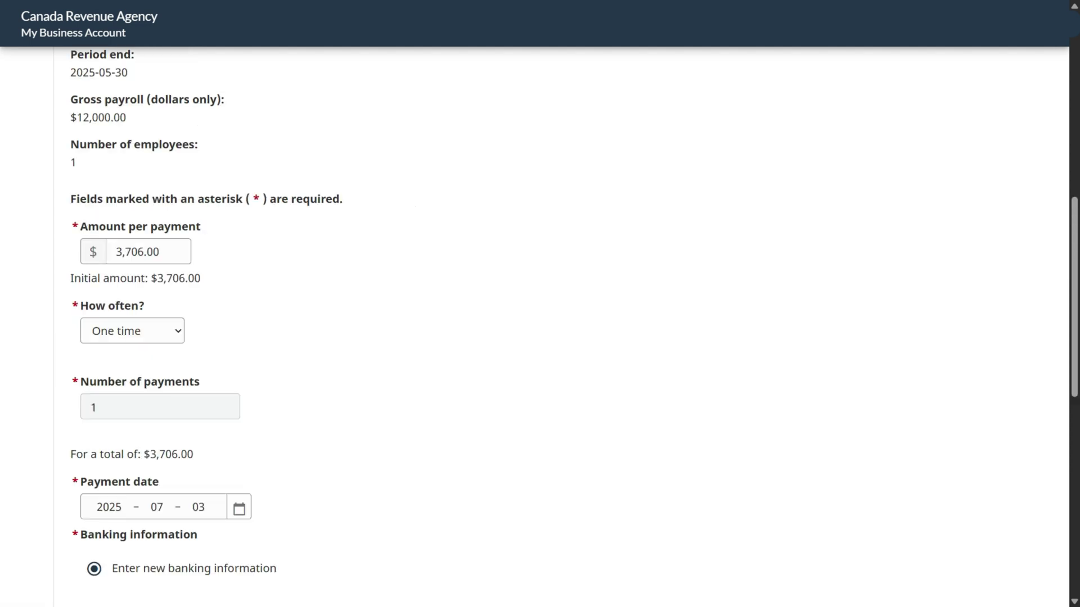
click(132, 332)
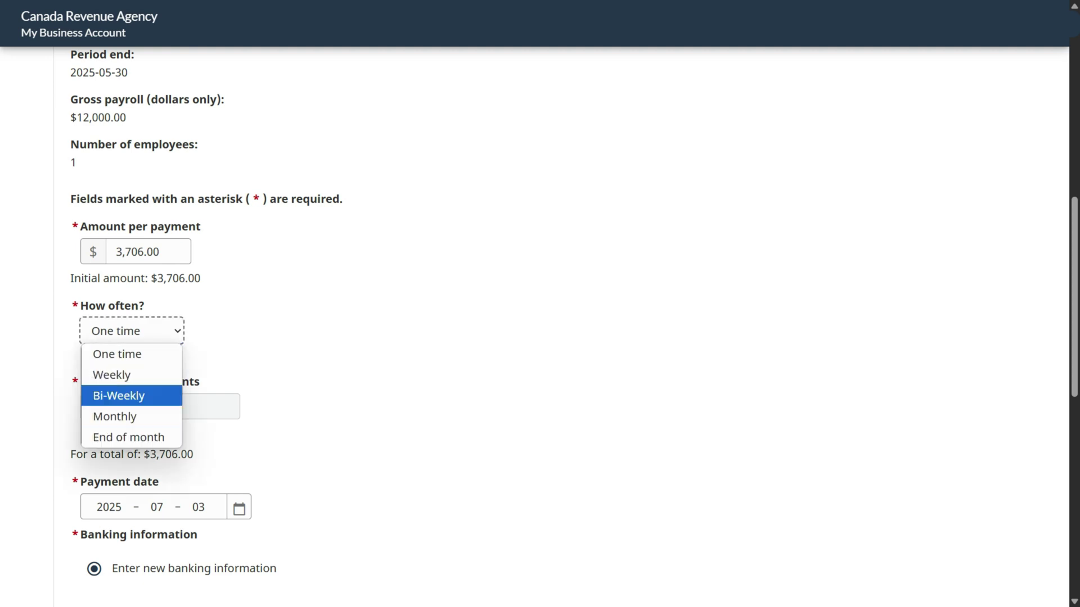
key(Escape)
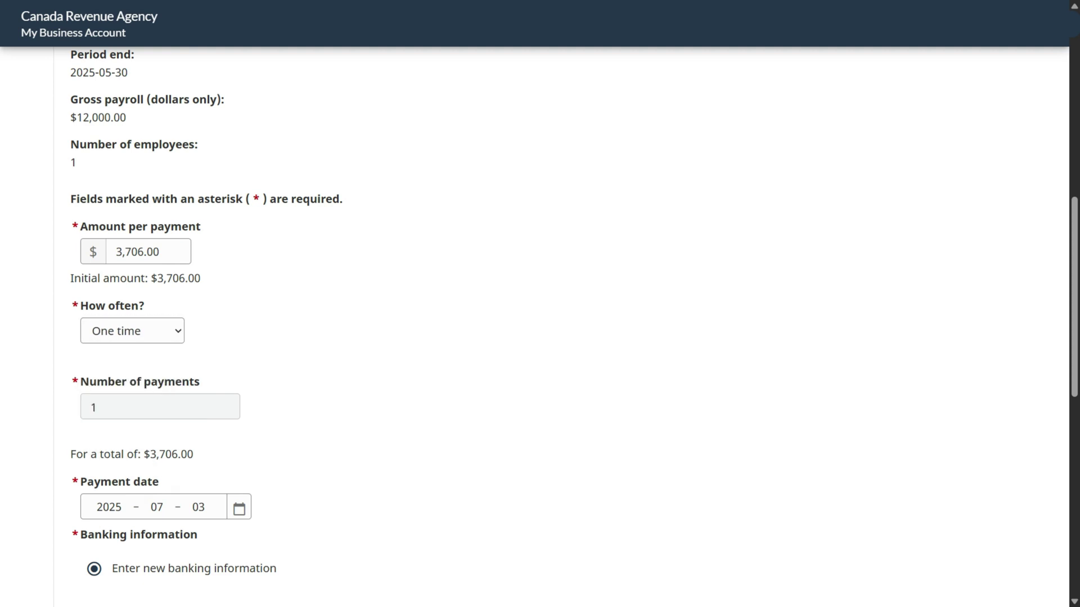